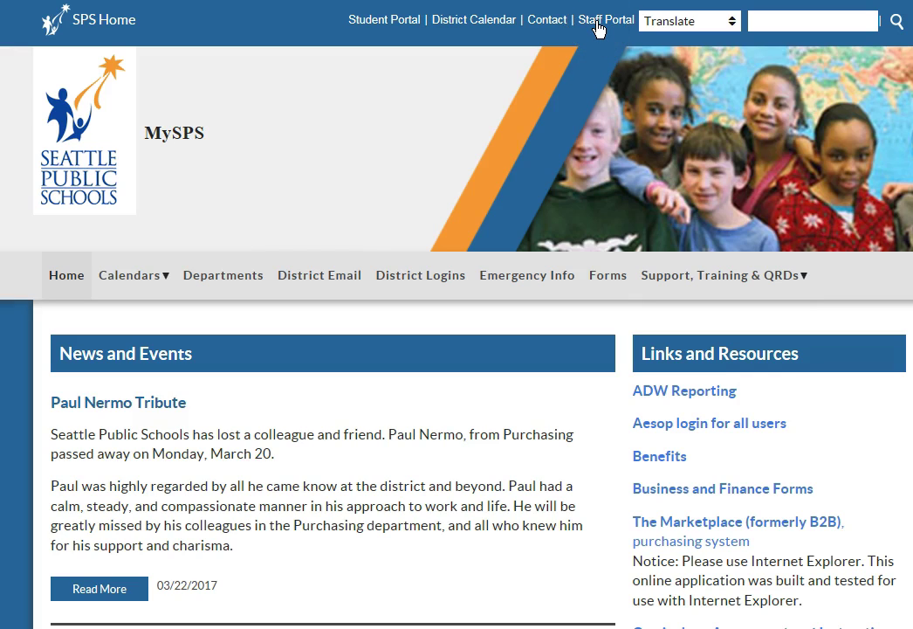
# Step: Sign in to the MySPS staff portal with the network username and password
pyautogui.click(597, 24)
pyautogui.scroll(-1, 609, 297)
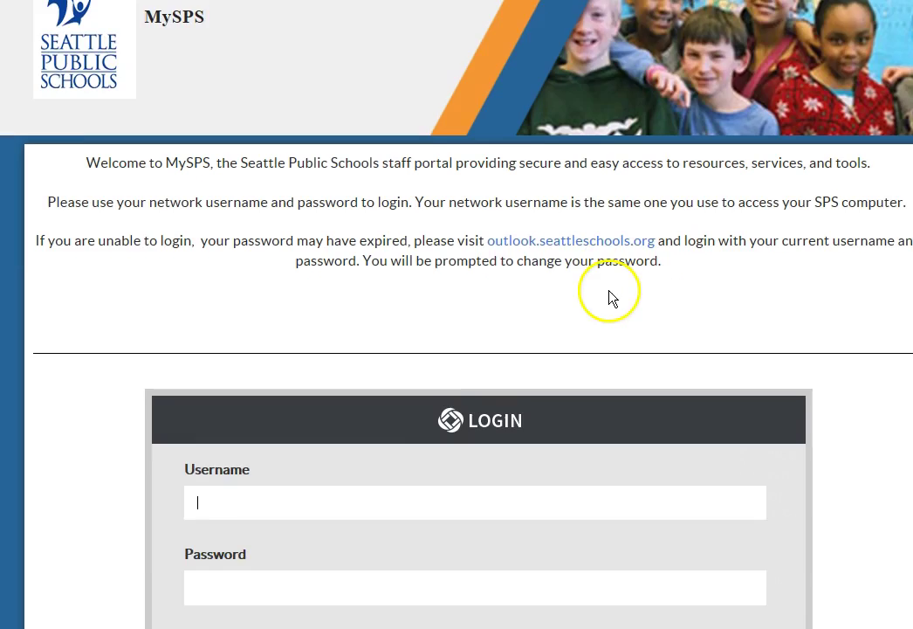
pyautogui.scroll(-1, 610, 297)
pyautogui.press('Tab')
pyautogui.write('***********')
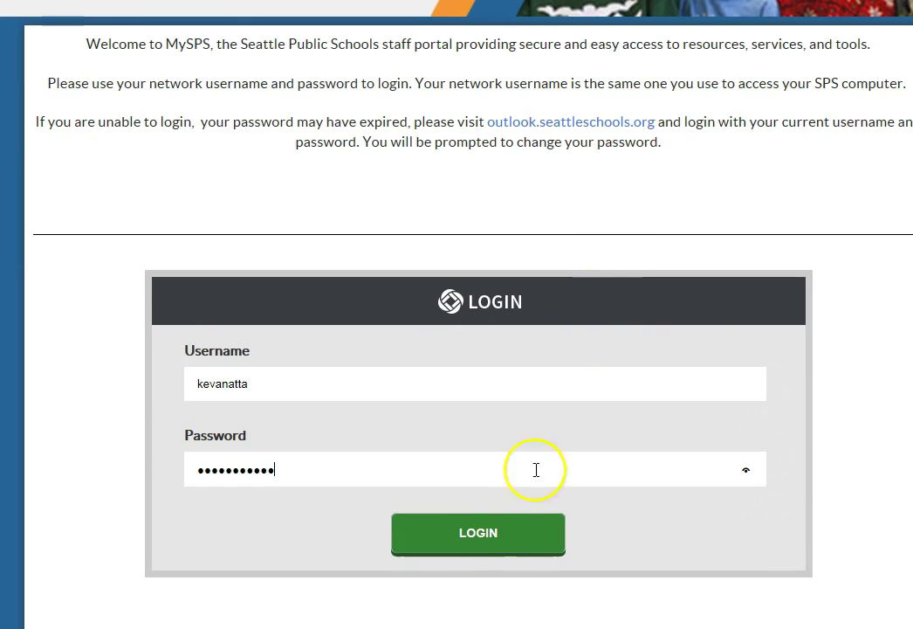
pyautogui.click(492, 543)
# Step: Open ESS/MSS from the Links and Resources section of the staff portal
pyautogui.scroll(-2, 606, 379)
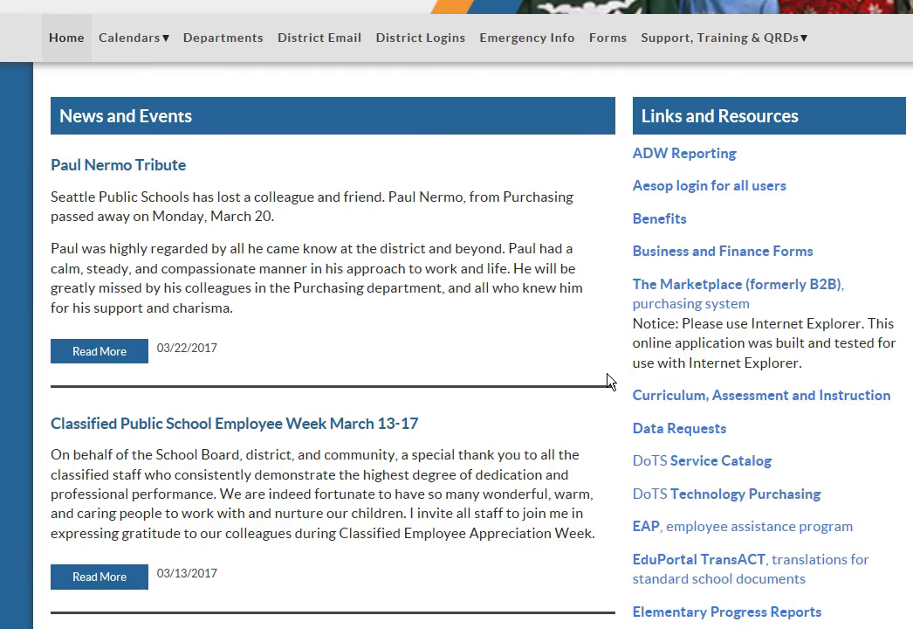
pyautogui.scroll(-1, 610, 381)
pyautogui.scroll(-2, 609, 380)
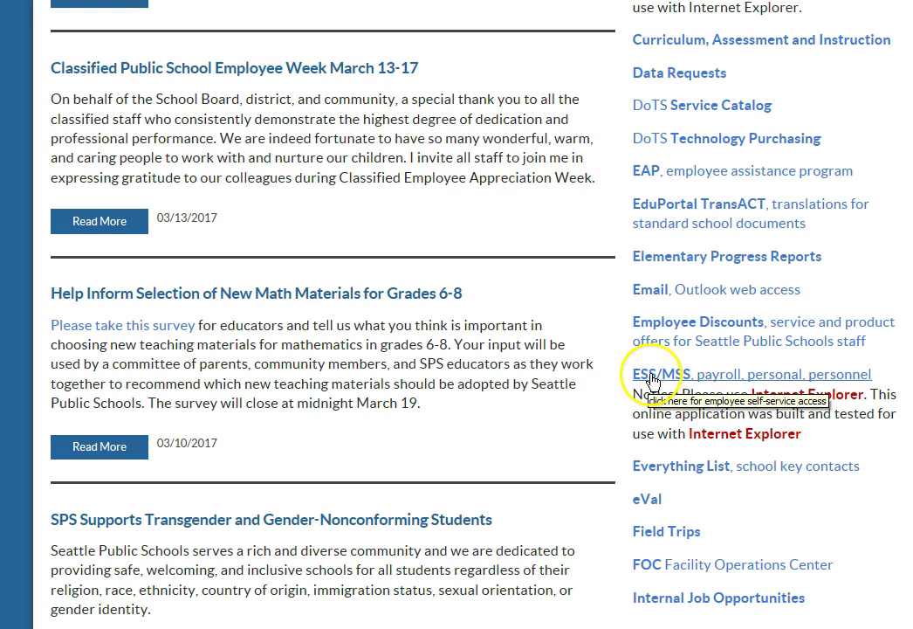
pyautogui.click(650, 376)
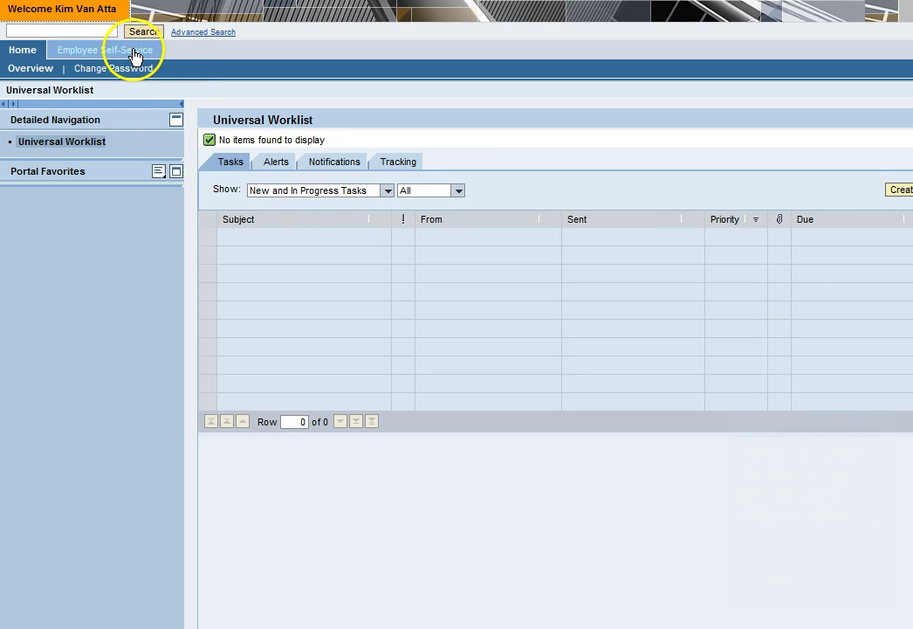
# Step: Go to Employee Self-Service > Training and Events and open the Training Center
pyautogui.click(134, 52)
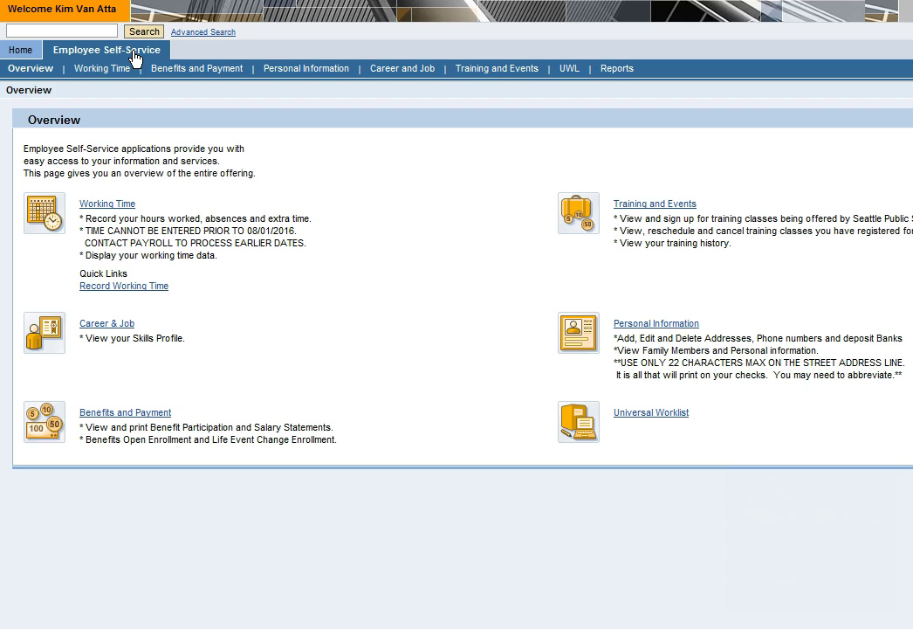
pyautogui.click(642, 264)
pyautogui.click(686, 232)
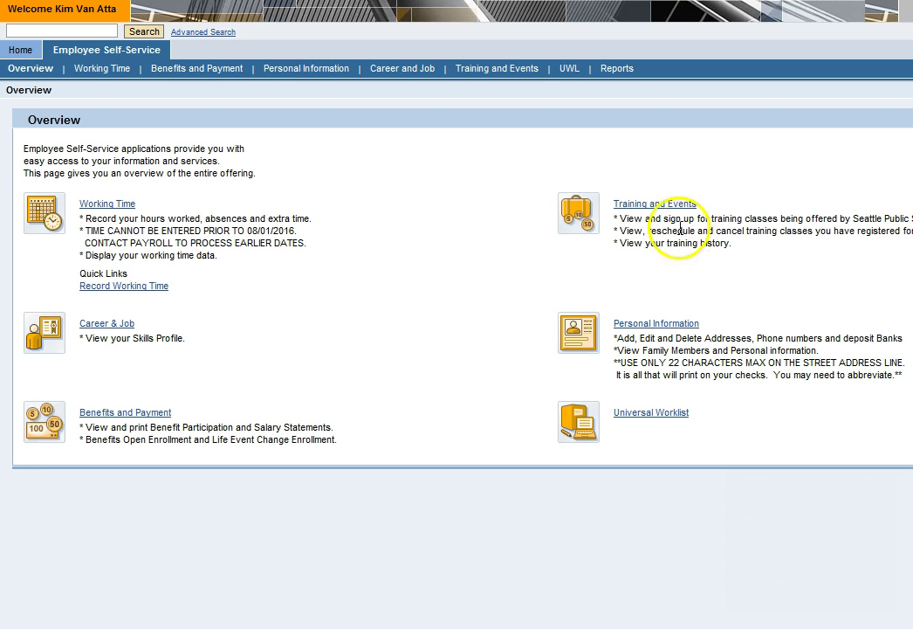
pyautogui.click(674, 205)
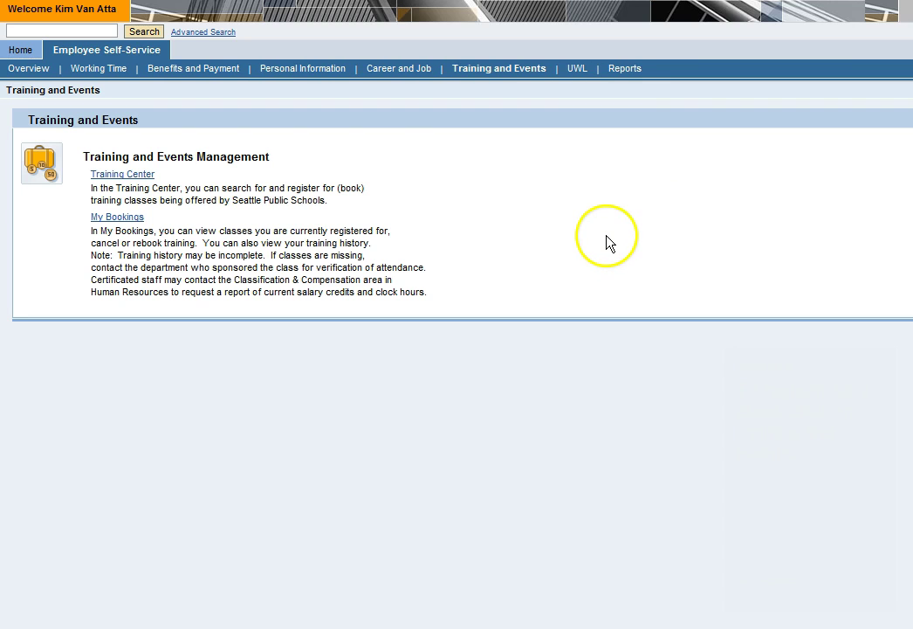
pyautogui.click(118, 177)
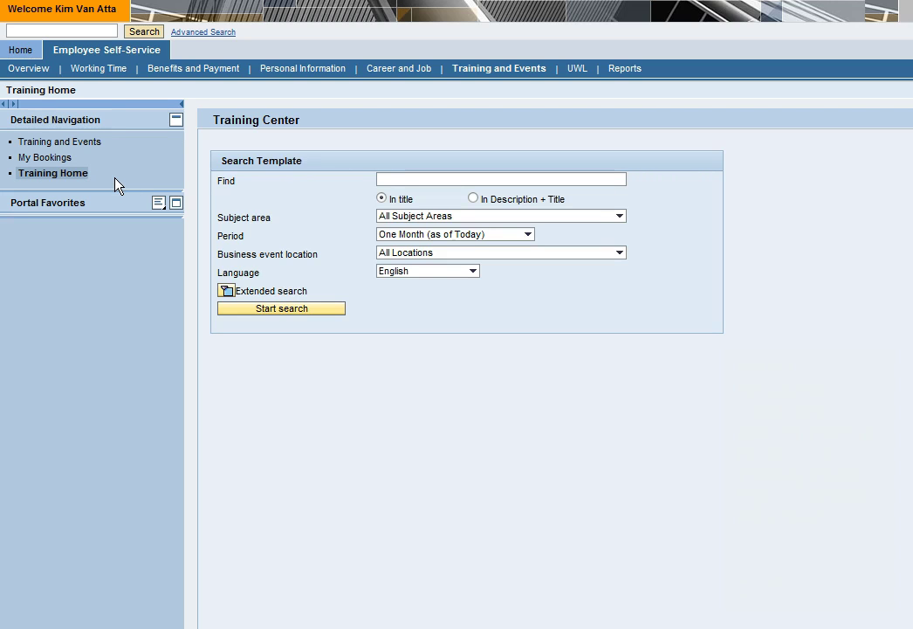
# Step: Leave the Find field empty and set Subject area to All Subject Areas
pyautogui.click(396, 180)
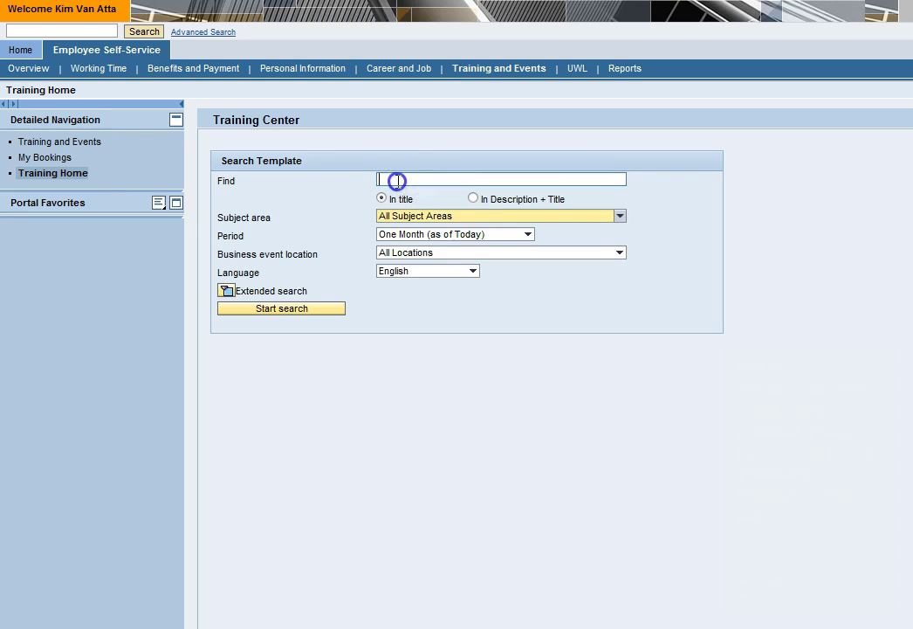
pyautogui.write('Course')
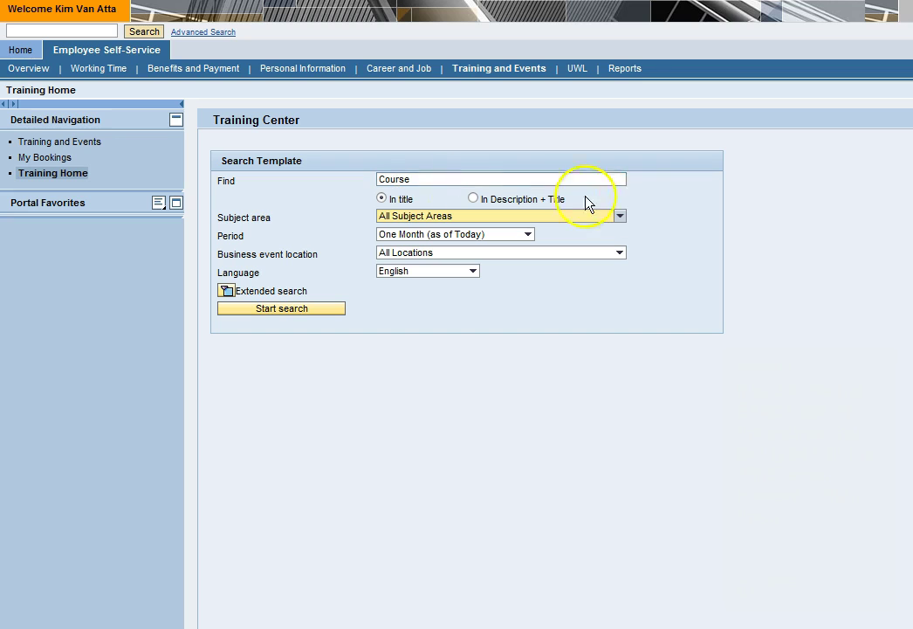
pyautogui.press('BackSpace')
pyautogui.press('BackSpace')
pyautogui.click(619, 217)
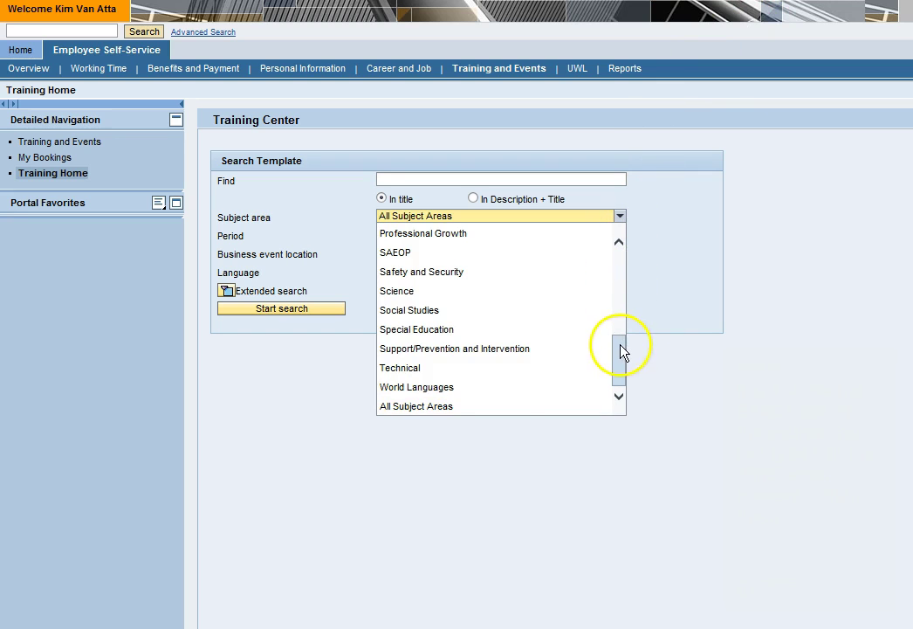
pyautogui.moveTo(622, 352); pyautogui.dragTo(620, 316)
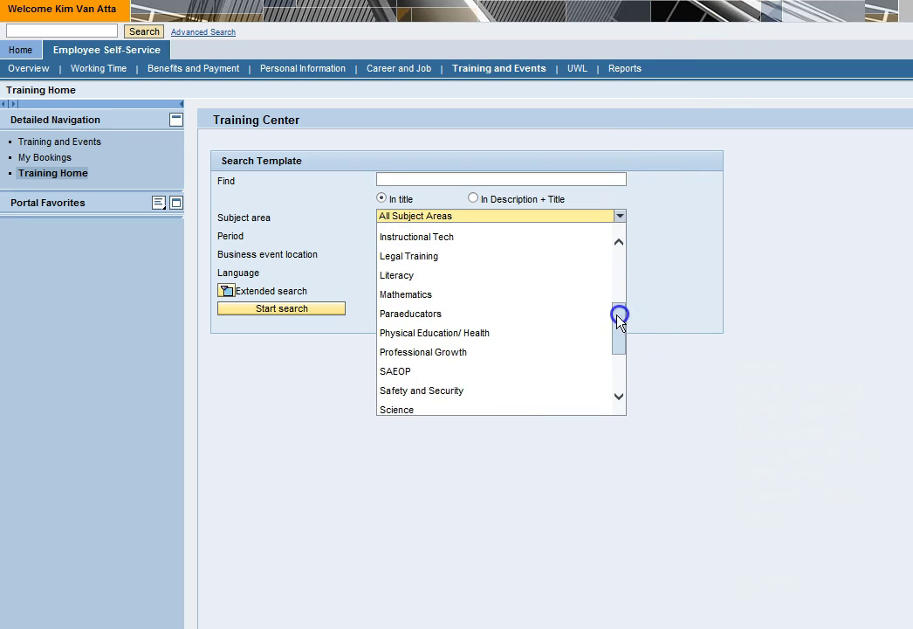
pyautogui.click(429, 295)
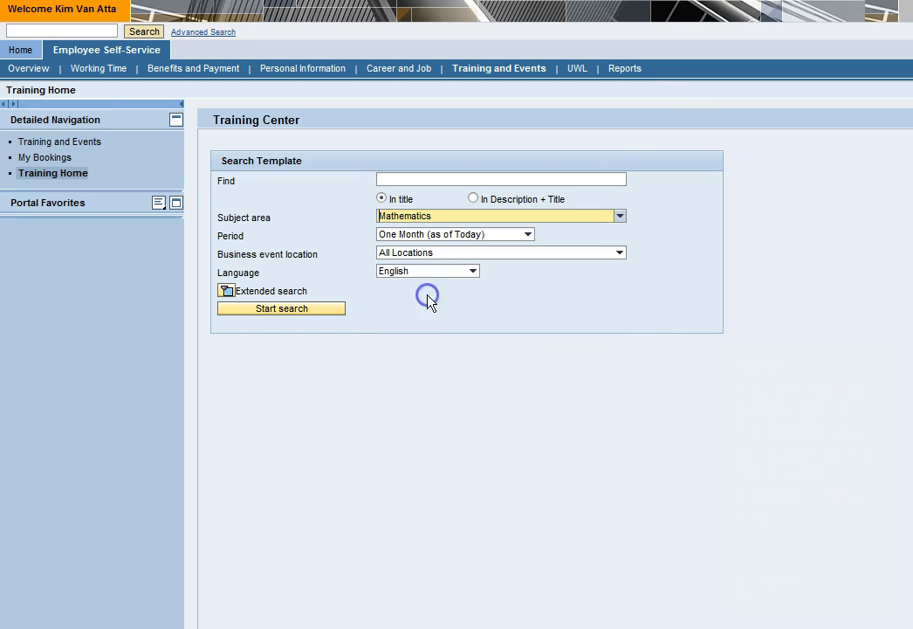
pyautogui.click(621, 217)
pyautogui.moveTo(624, 330); pyautogui.dragTo(626, 373)
pyautogui.click(547, 406)
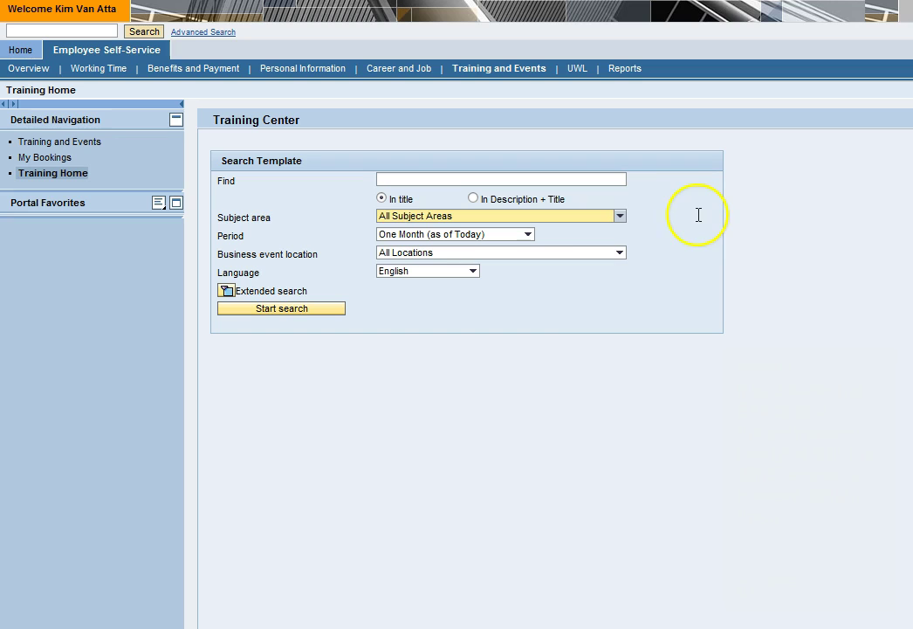
# Step: Set Period to Future (as of Today) and run the search, listing 76 classes
pyautogui.click(528, 235)
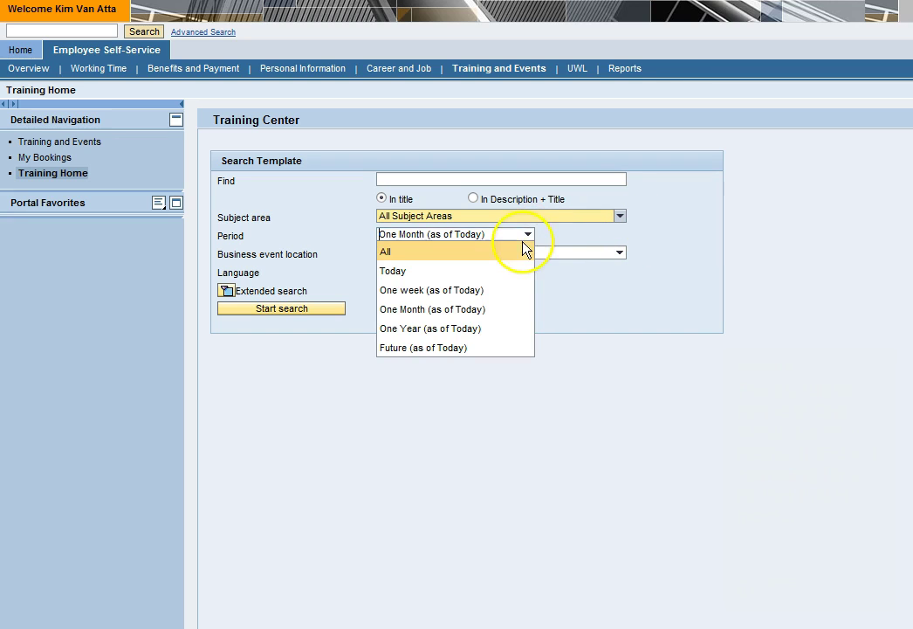
pyautogui.click(448, 350)
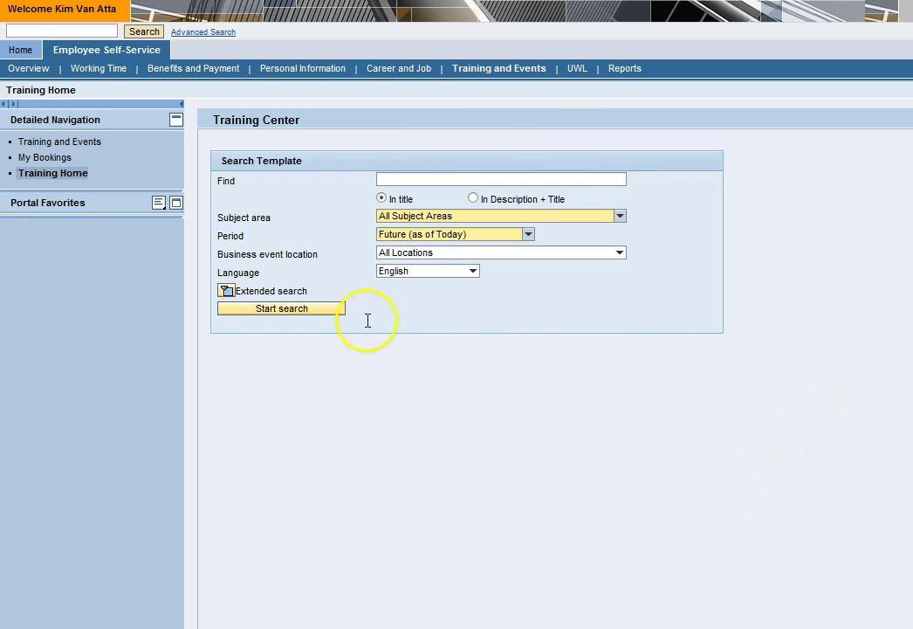
pyautogui.click(290, 310)
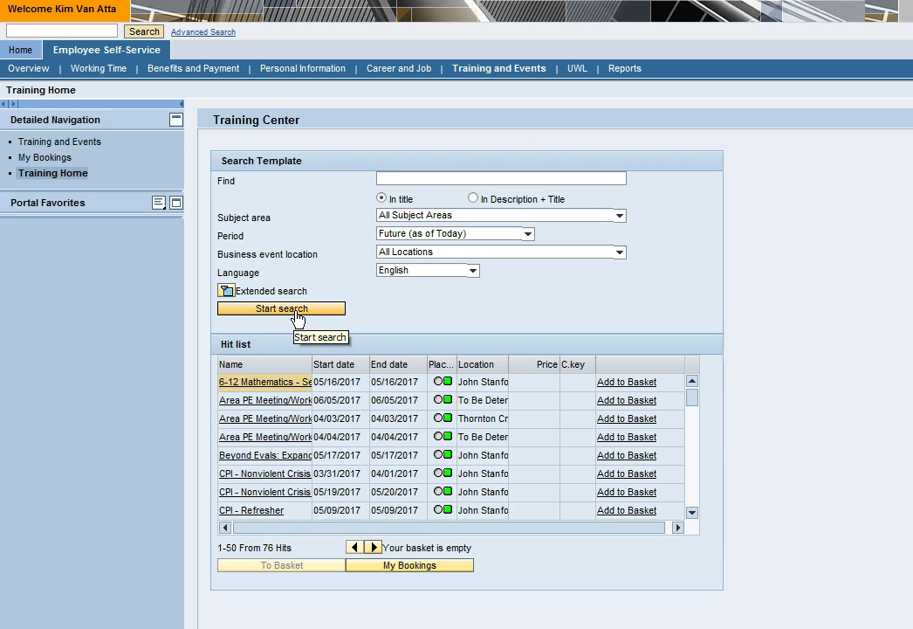
# Step: Widen the class name column and try sorting the hit list by start date
pyautogui.moveTo(311, 364); pyautogui.dragTo(372, 367)
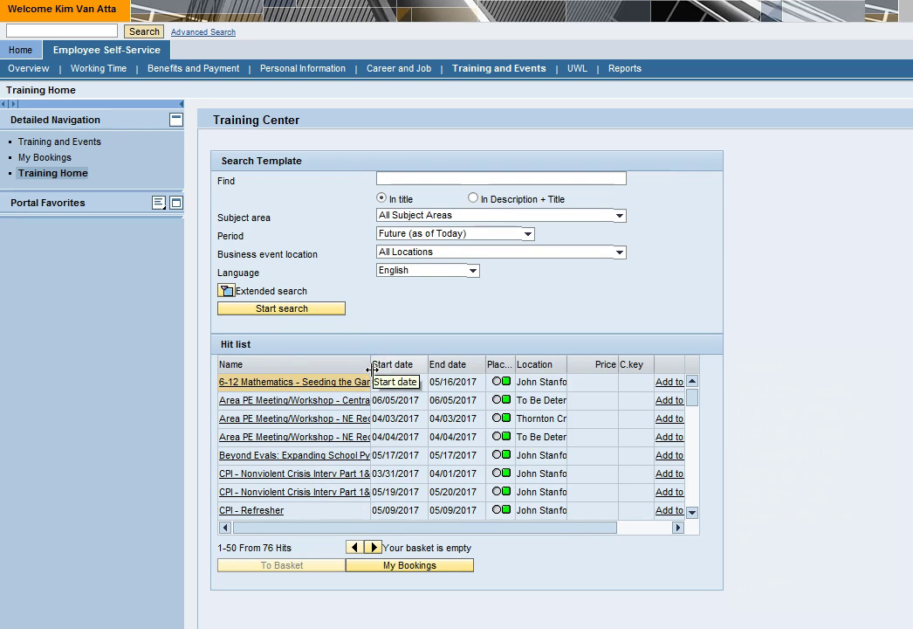
pyautogui.click(379, 367)
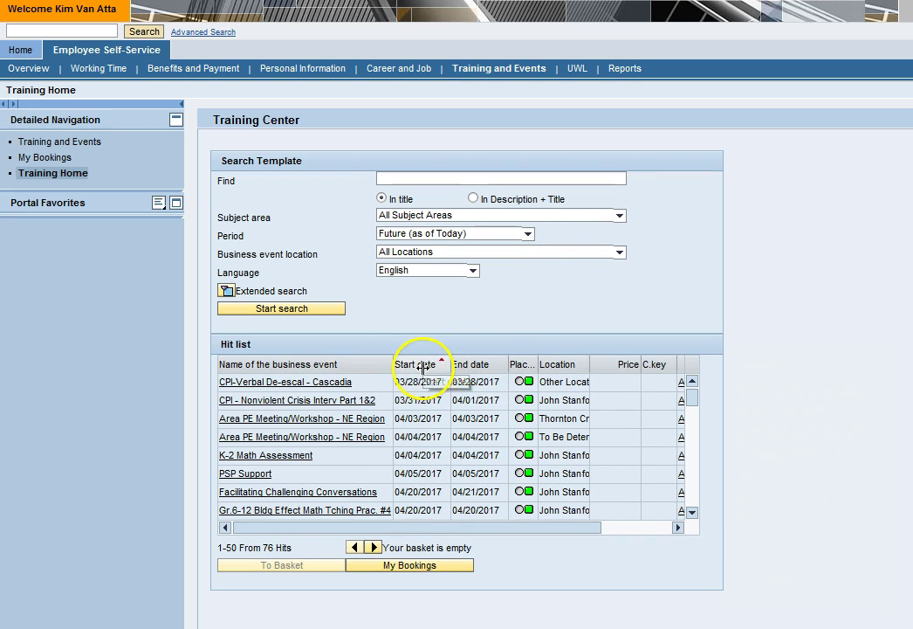
pyautogui.click(422, 368)
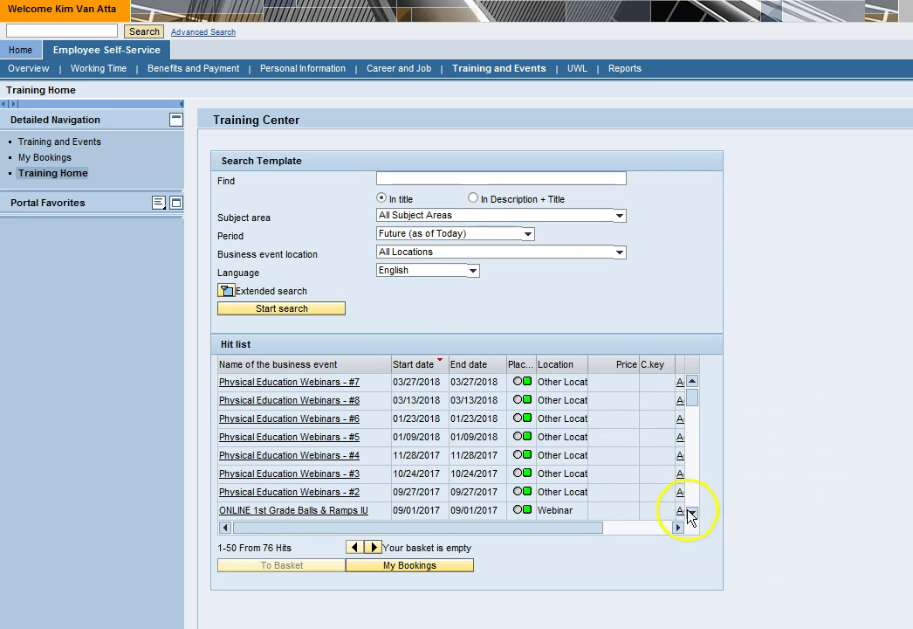
# Step: Scroll through the hit list and sort it by start date, earliest first
pyautogui.click(691, 515)
pyautogui.click(691, 515)
pyautogui.click(691, 516)
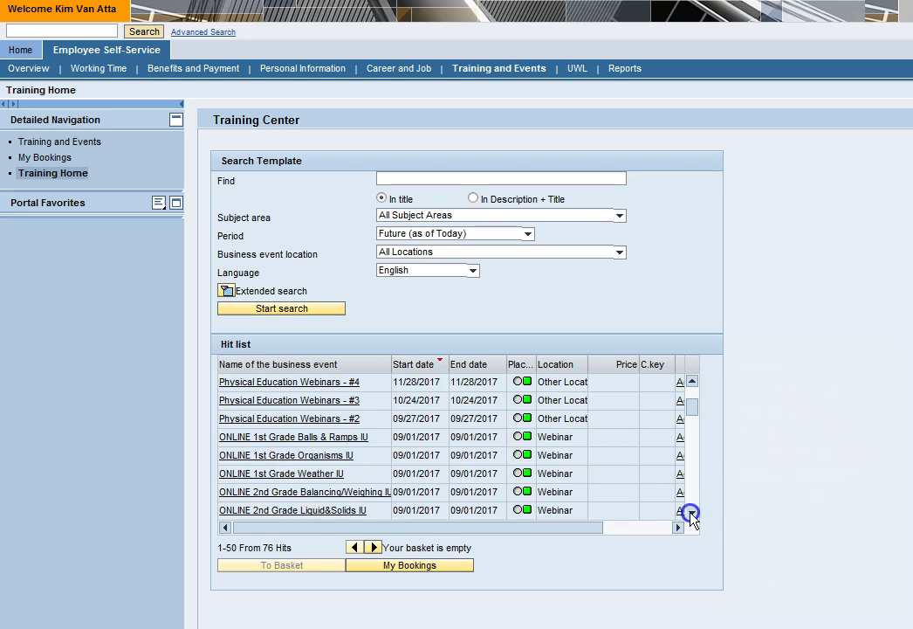
pyautogui.click(690, 515)
pyautogui.click(690, 515)
pyautogui.click(690, 516)
pyautogui.click(691, 516)
pyautogui.click(691, 515)
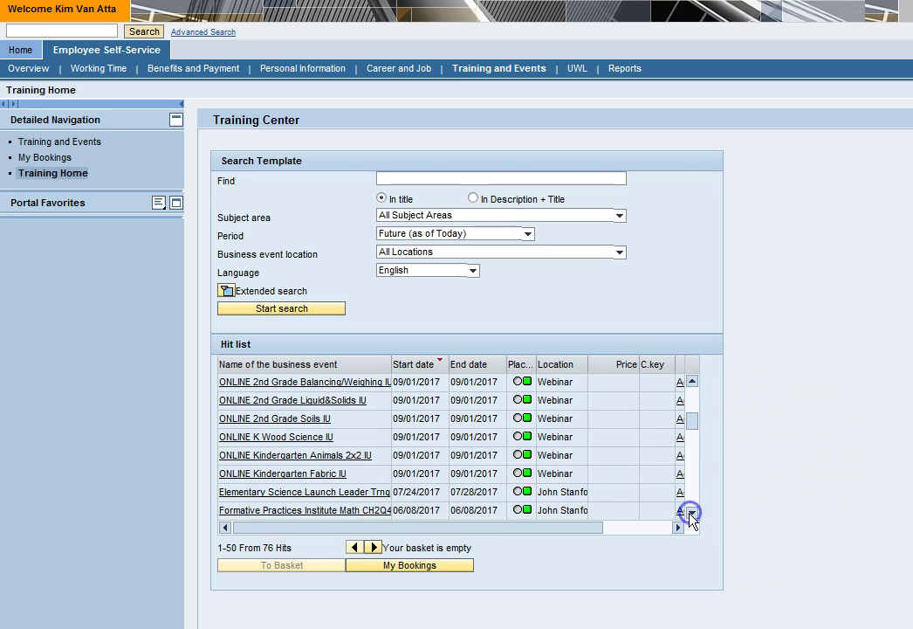
pyautogui.moveTo(690, 424); pyautogui.dragTo(693, 490)
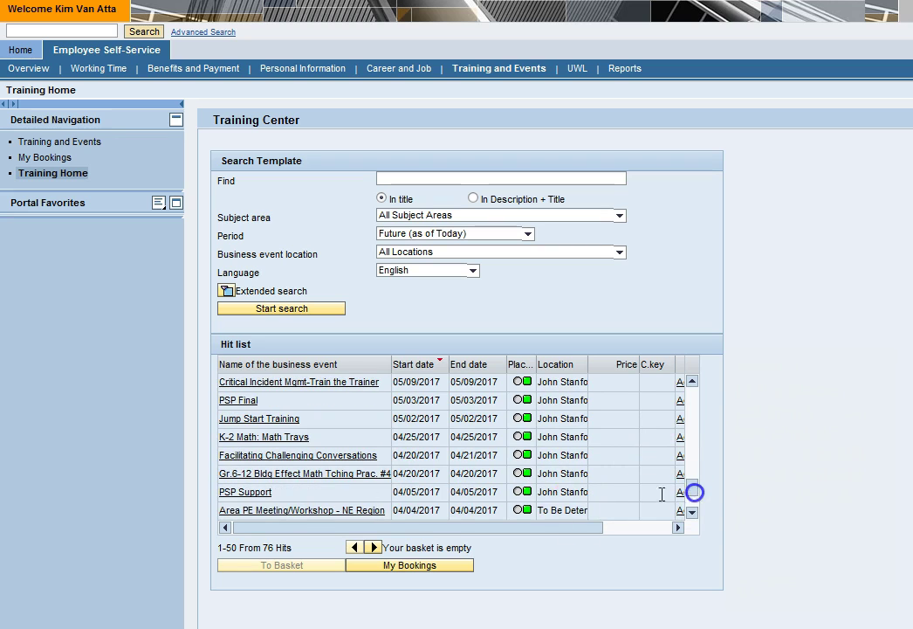
pyautogui.click(520, 476)
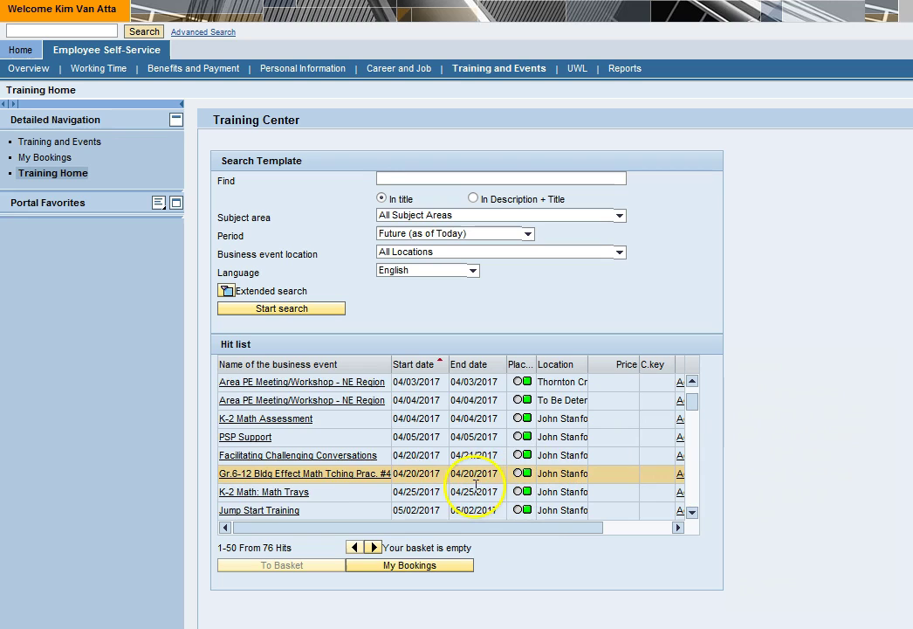
pyautogui.click(331, 476)
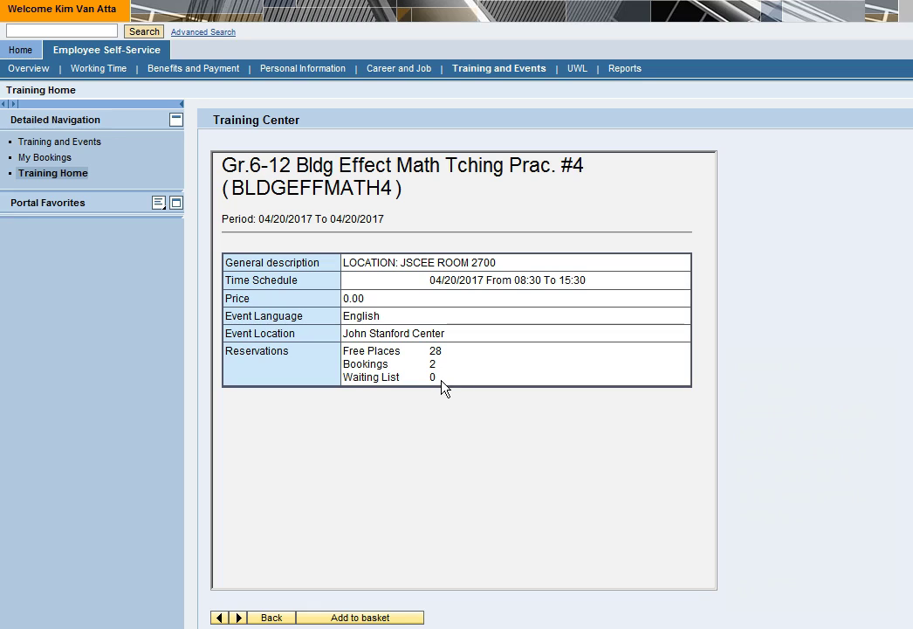
pyautogui.click(313, 399)
pyautogui.click(313, 417)
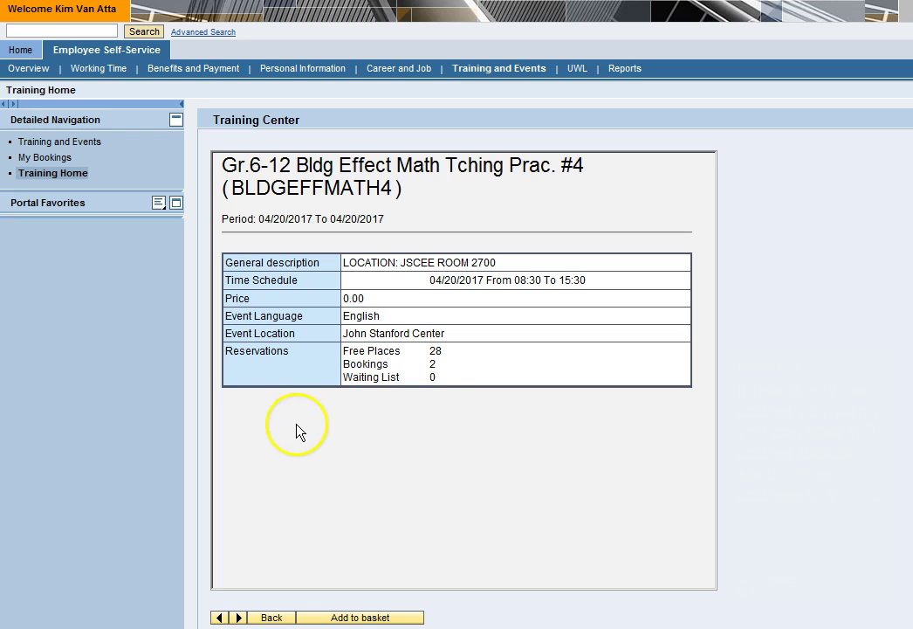
pyautogui.click(239, 617)
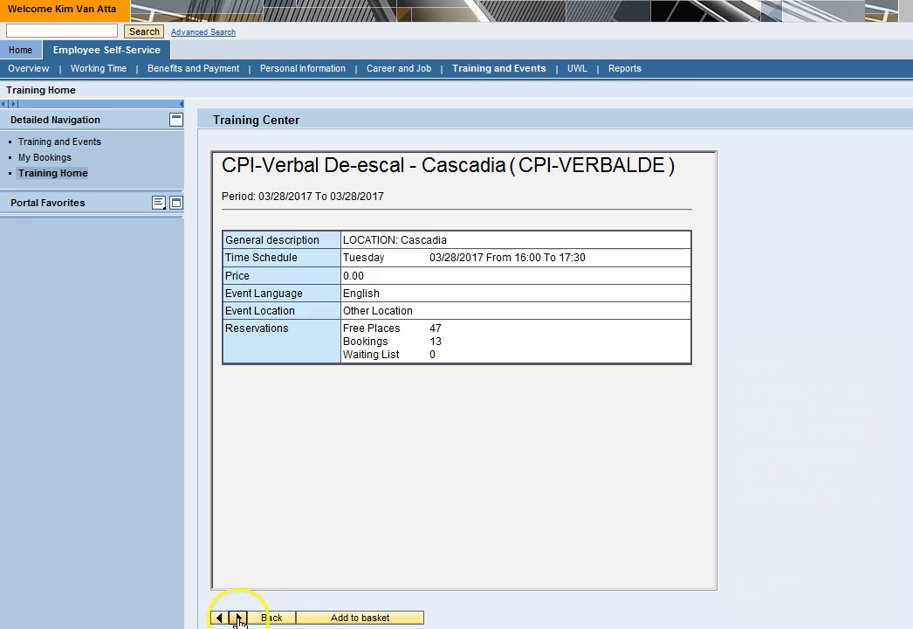
pyautogui.click(238, 618)
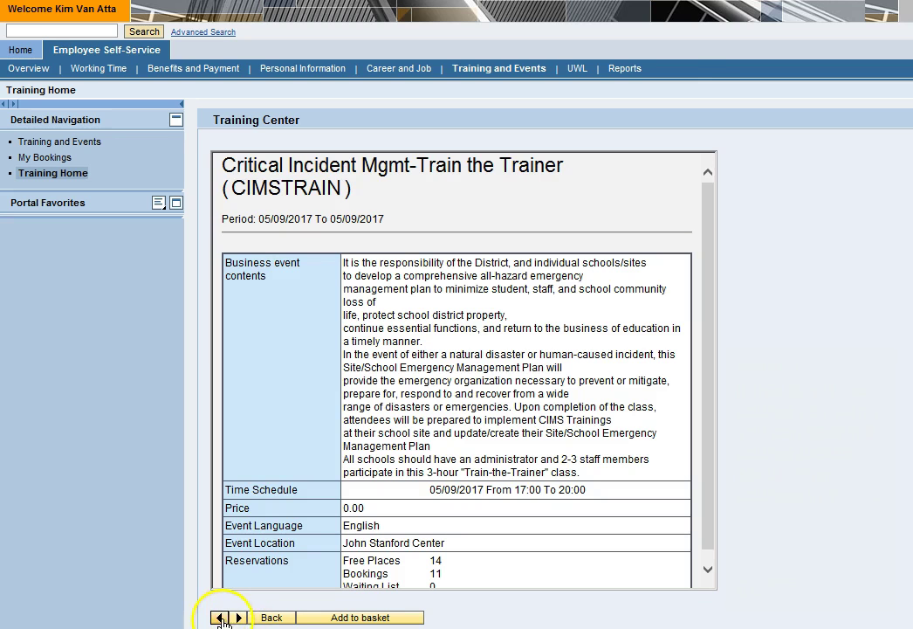
pyautogui.click(218, 618)
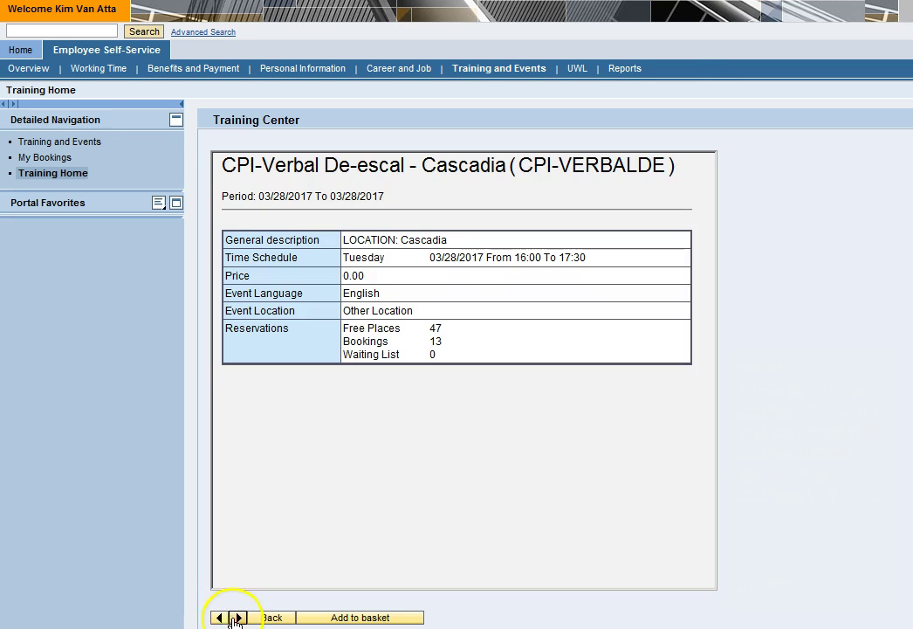
pyautogui.click(268, 619)
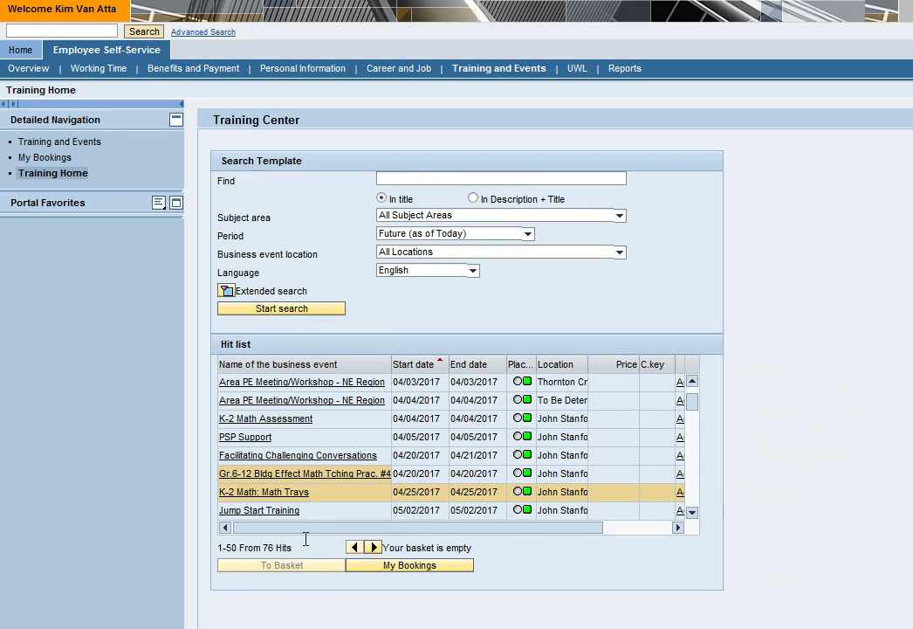
# Step: Add K-2 Math: Math Trays, then Facilitating Challenging Conversations, to the shopping basket
pyautogui.moveTo(428, 528)
pyautogui.mouseDown()
pyautogui.moveTo(477, 530)
pyautogui.moveTo(427, 530)
pyautogui.mouseUp()
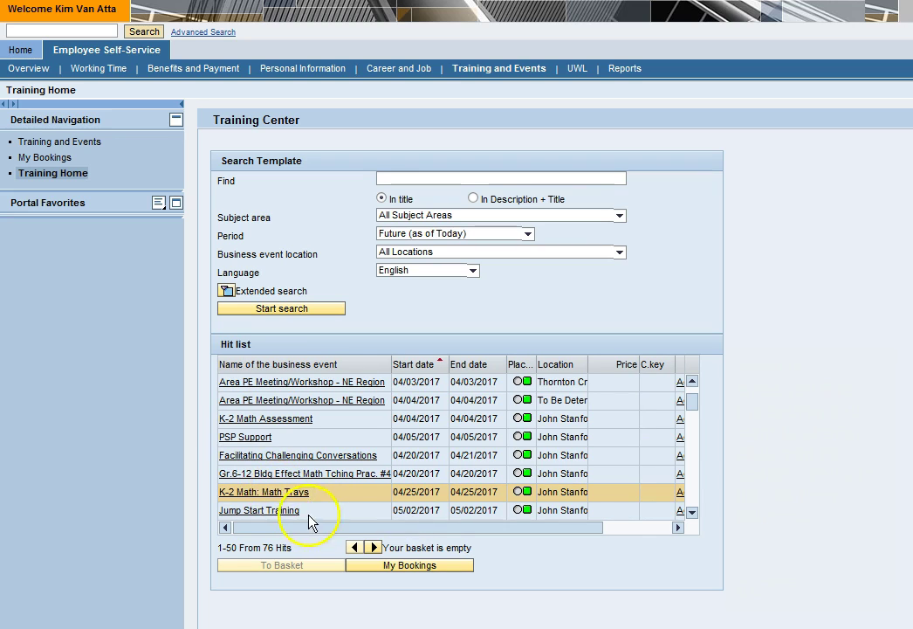
pyautogui.moveTo(321, 530); pyautogui.dragTo(465, 535)
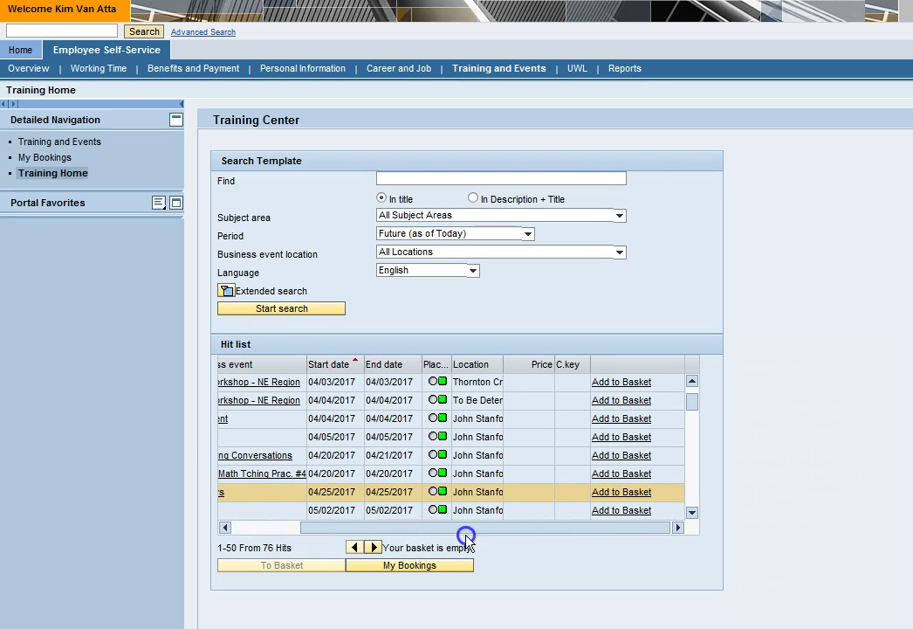
pyautogui.click(608, 491)
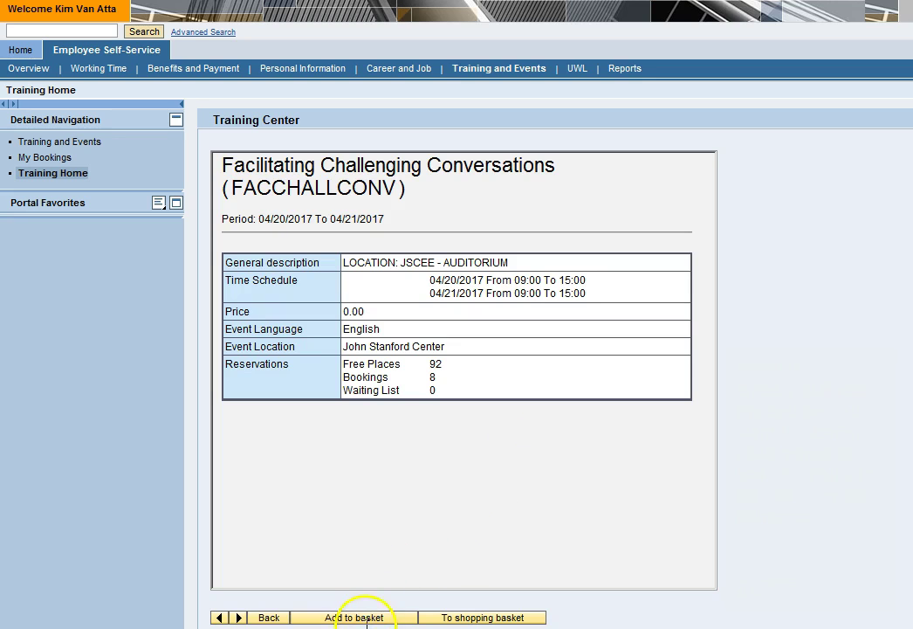
pyautogui.click(374, 617)
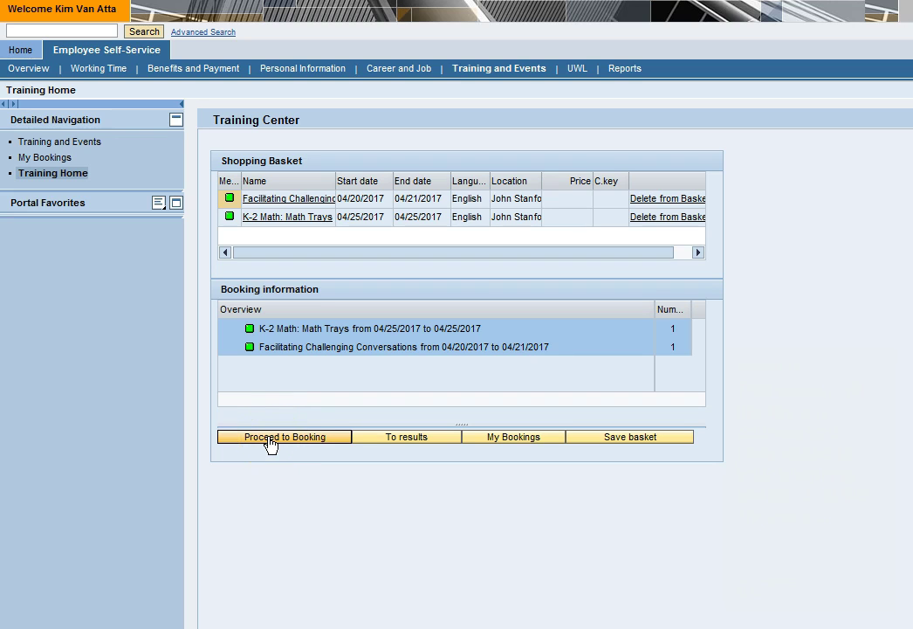
# Step: Proceed to booking and confirm both basket courses with Book Business Event
pyautogui.click(281, 438)
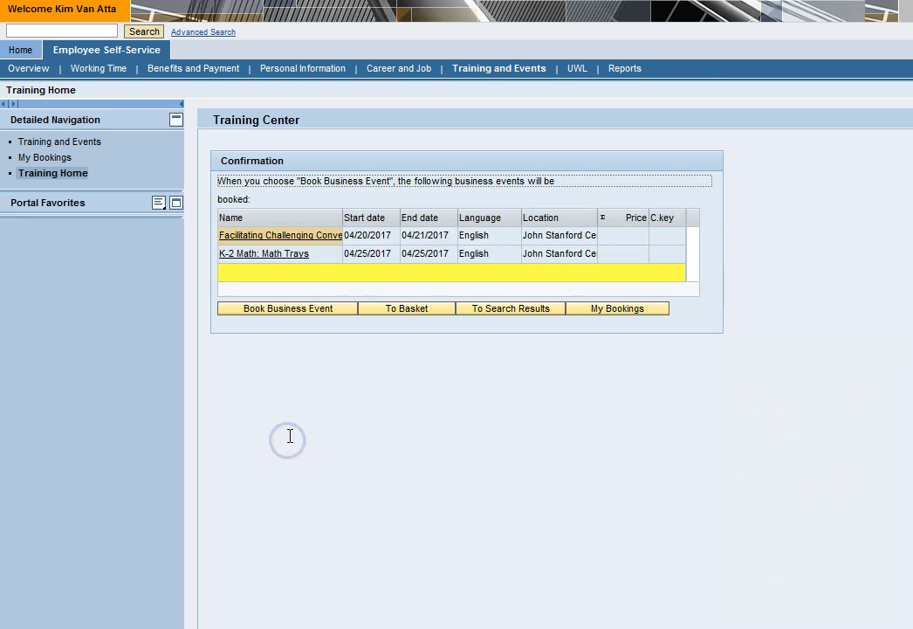
pyautogui.click(302, 309)
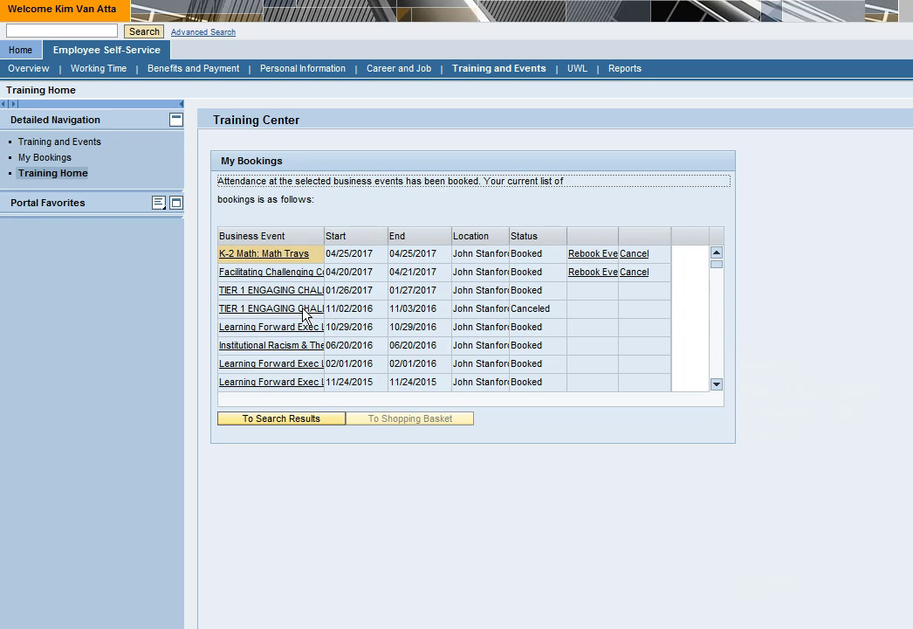
pyautogui.click(703, 309)
# Step: Cancel attendance at Facilitating Challenging Conversations, then reopen Training and Events > My Bookings
pyautogui.click(635, 272)
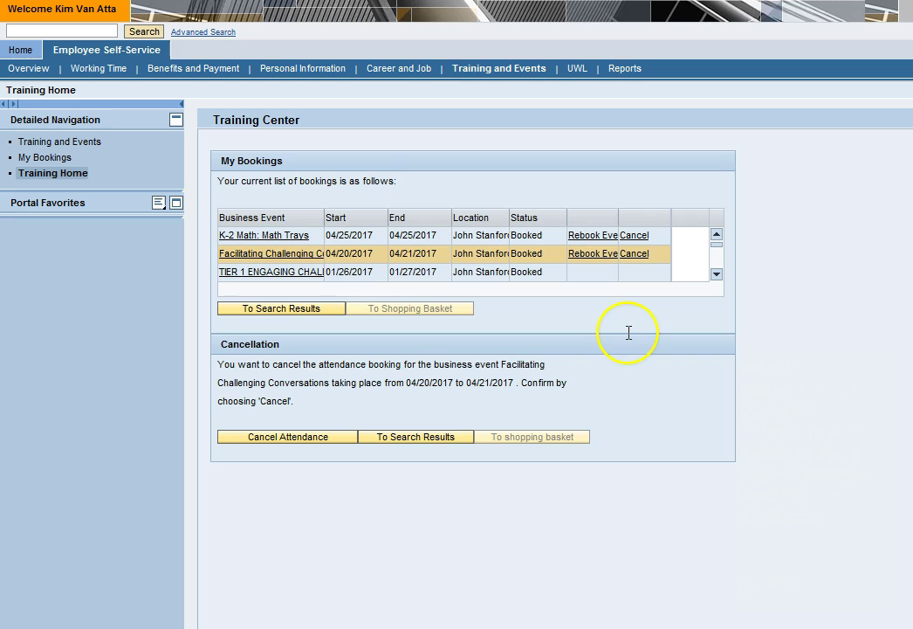
pyautogui.click(292, 446)
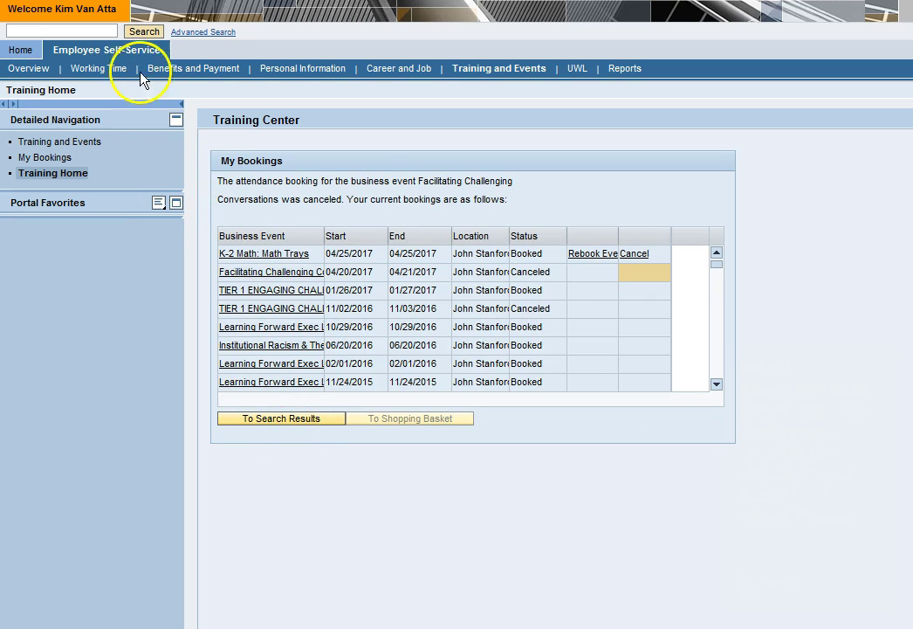
pyautogui.click(125, 52)
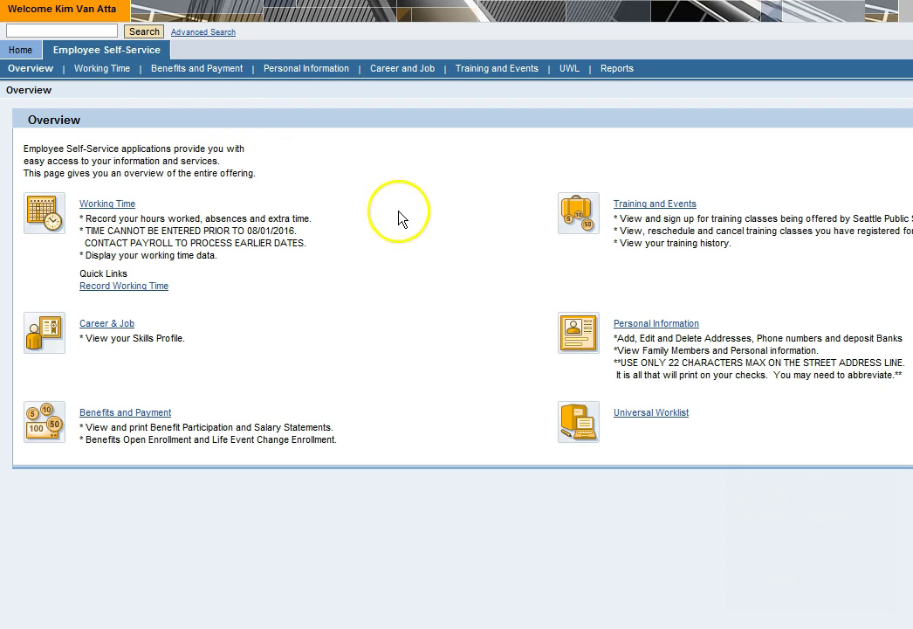
pyautogui.click(667, 206)
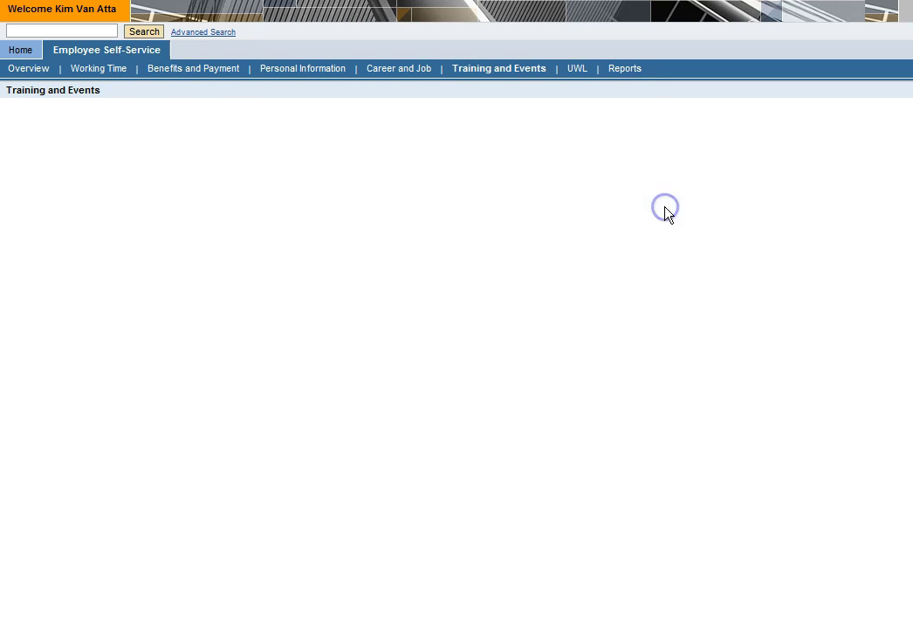
pyautogui.click(115, 218)
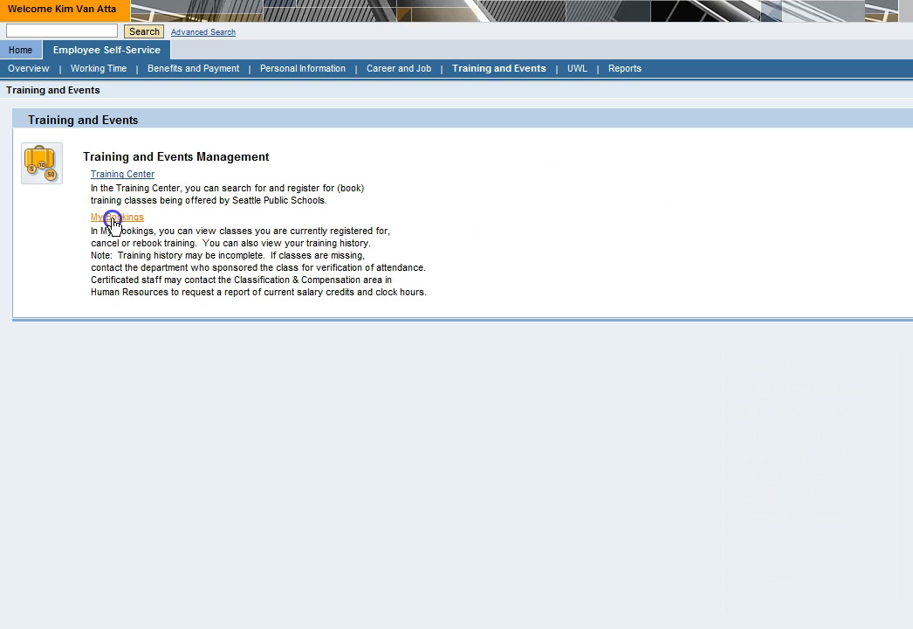